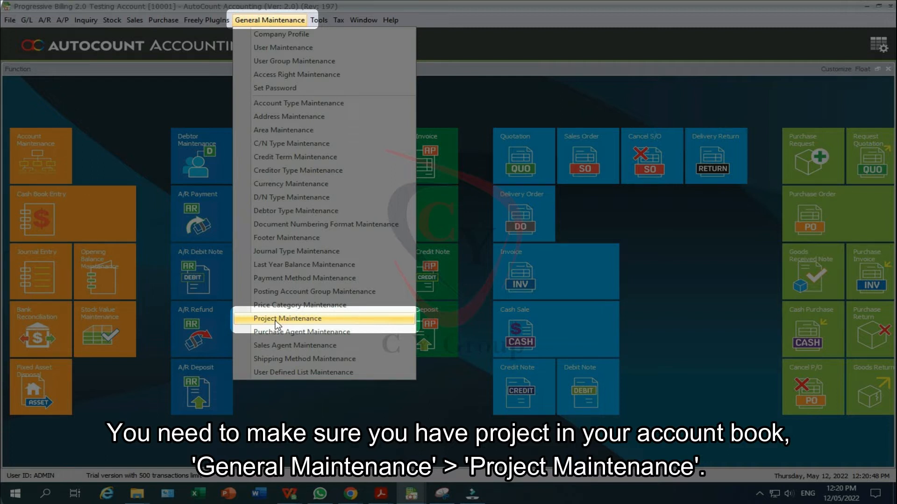
Add sub-project Example 01, described 'Example 01', under Project in Project Maintenance
left_click(287, 319)
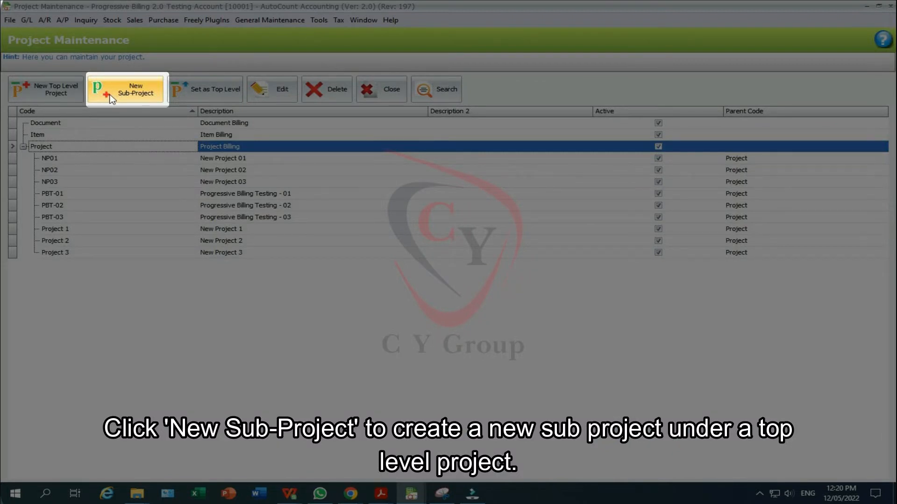
left_click(111, 98)
type("Example 01")
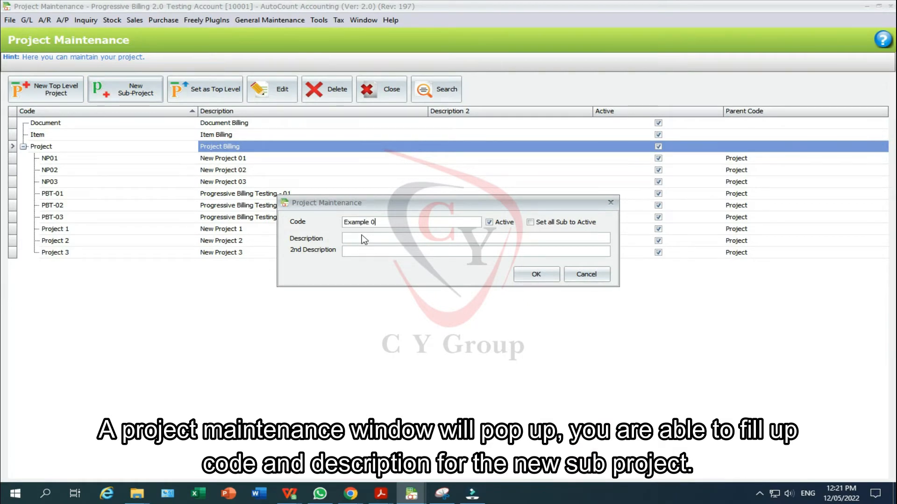
left_click(441, 241)
type("Example 01")
left_click(526, 273)
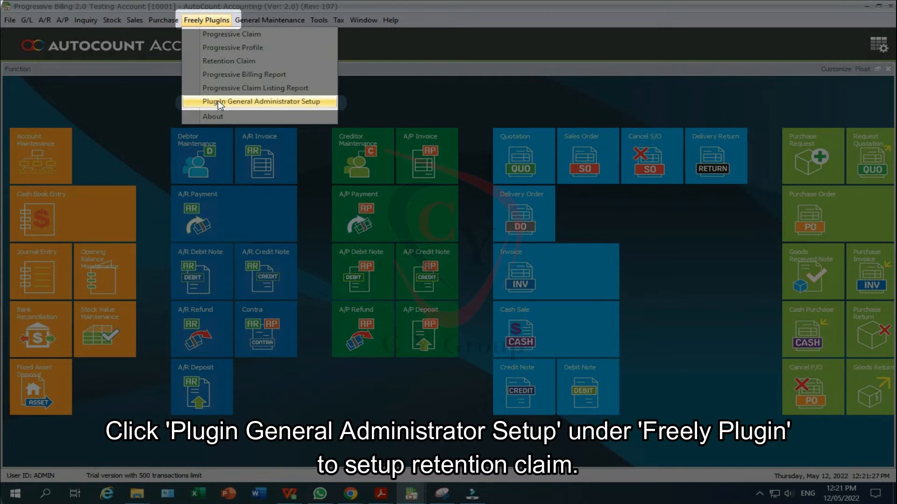
Set Retention 1's account to 916-0000 in the plugin administrator setup and save
left_click(217, 100)
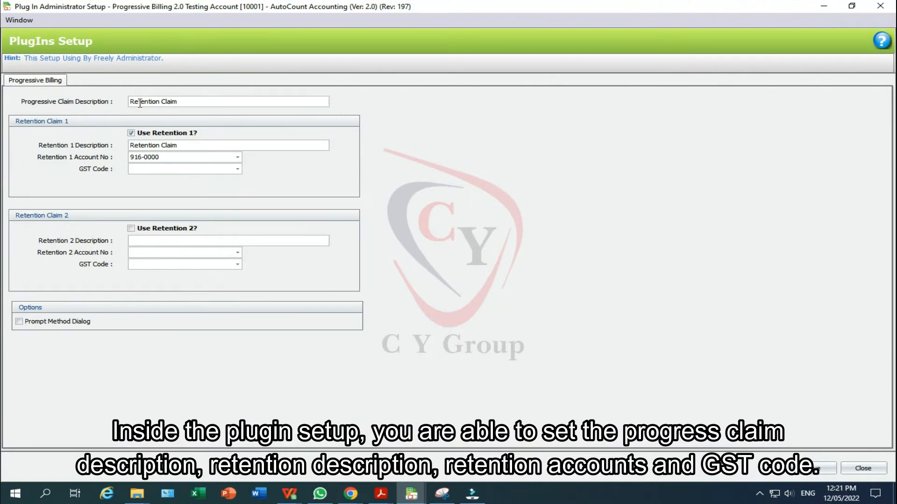
left_click(238, 169)
left_click(237, 157)
left_click(237, 157)
left_click(255, 230)
left_click(824, 468)
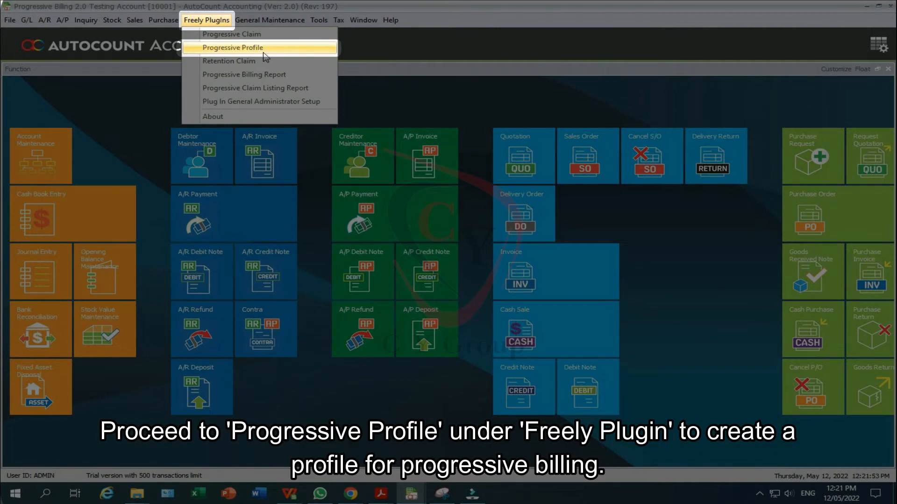
Start a new progressive profile for project Example 01 described 'Example Project Billing'
left_click(264, 50)
left_click(38, 112)
left_click(311, 133)
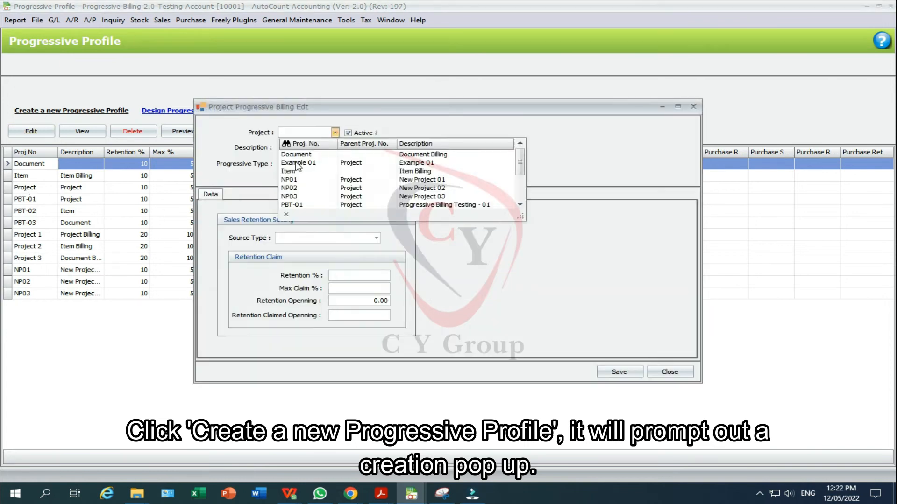
left_click(418, 164)
key("Tab")
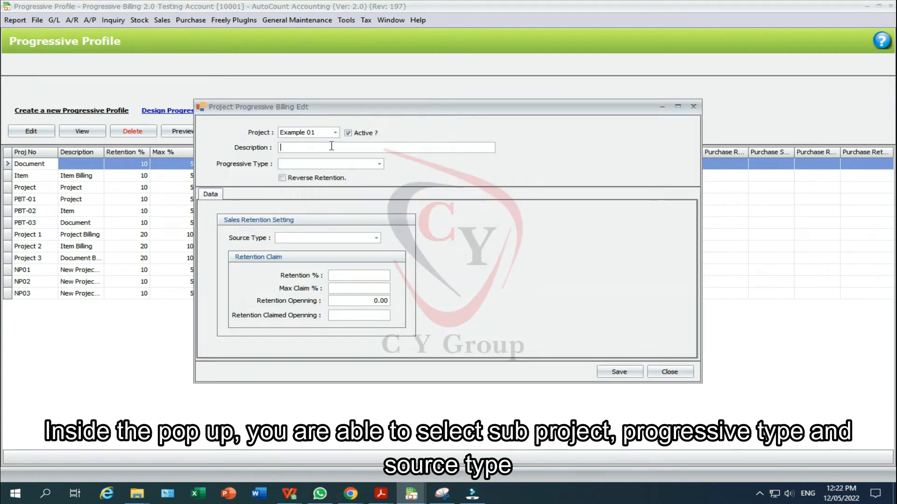
type("Example Project Billing")
Choose Project Billing as the progressive type and Sales Order as the source type
left_click(379, 164)
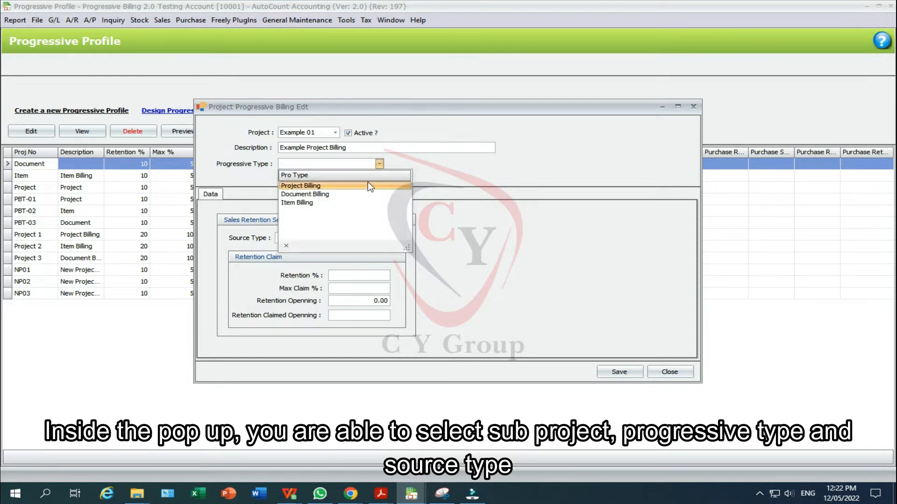
left_click(300, 186)
left_click(376, 238)
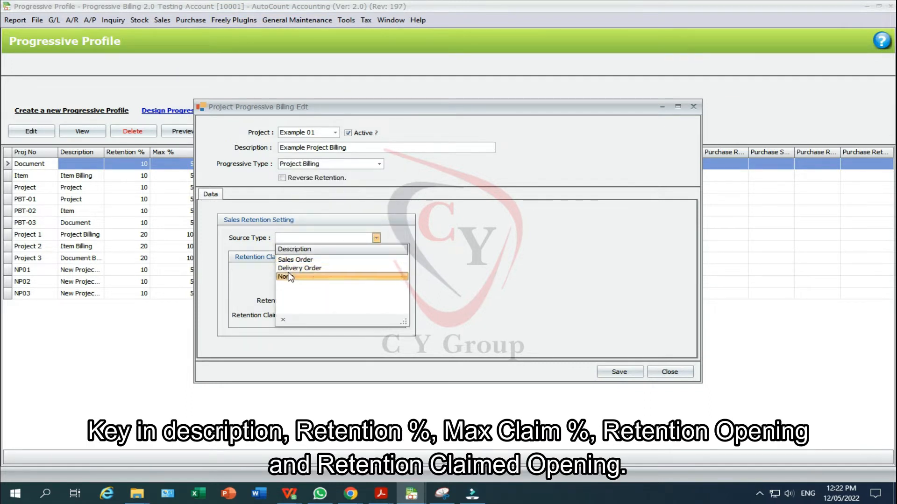
left_click(336, 260)
Set Retention % to 20 and Max Claim % to 10, then save the profile
left_click(348, 277)
type("10")
left_click(355, 289)
type("5")
double_click(377, 276)
type("20")
key("Tab")
type("10")
left_click(620, 372)
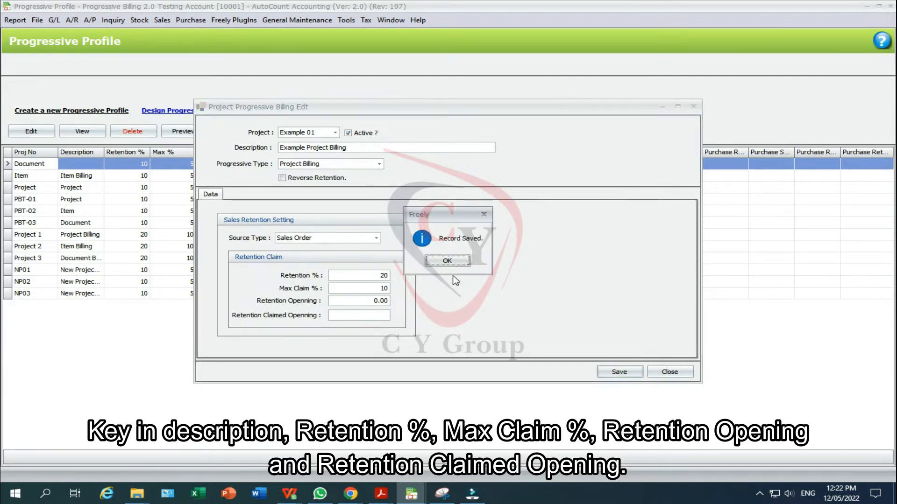
left_click(449, 261)
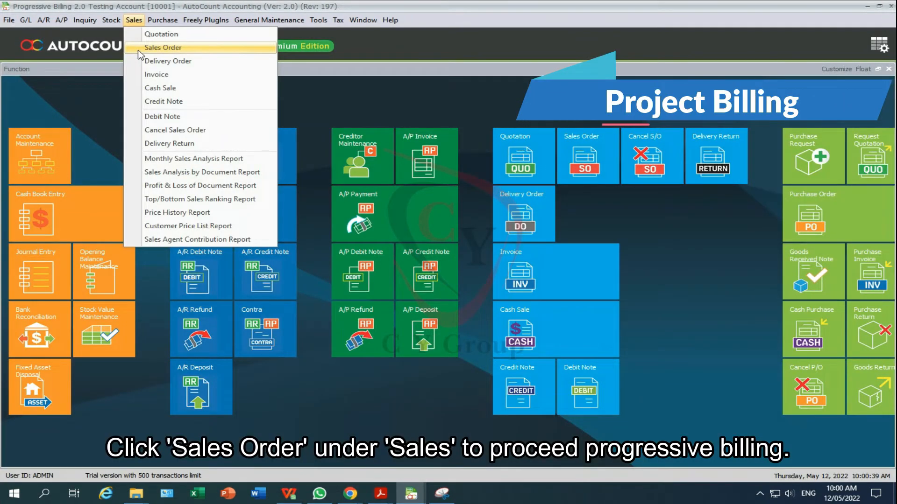
Start a new sales order from the Sales Order list
left_click(154, 48)
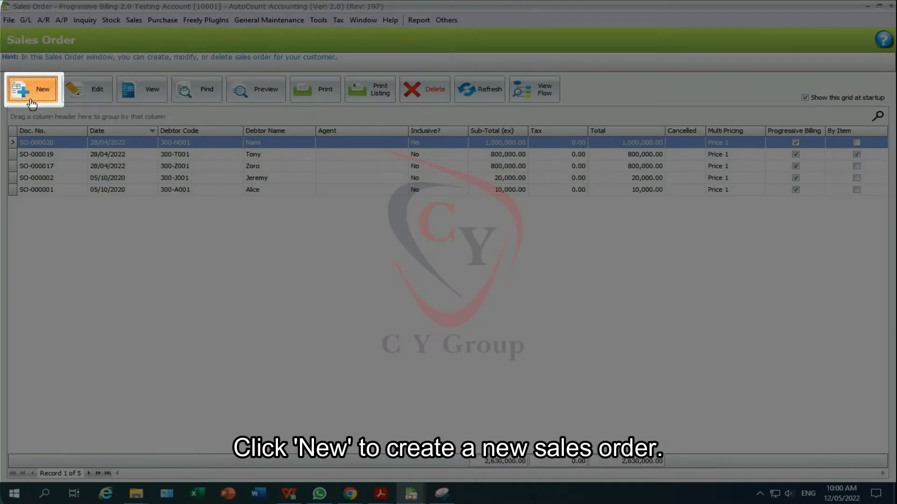
left_click(32, 102)
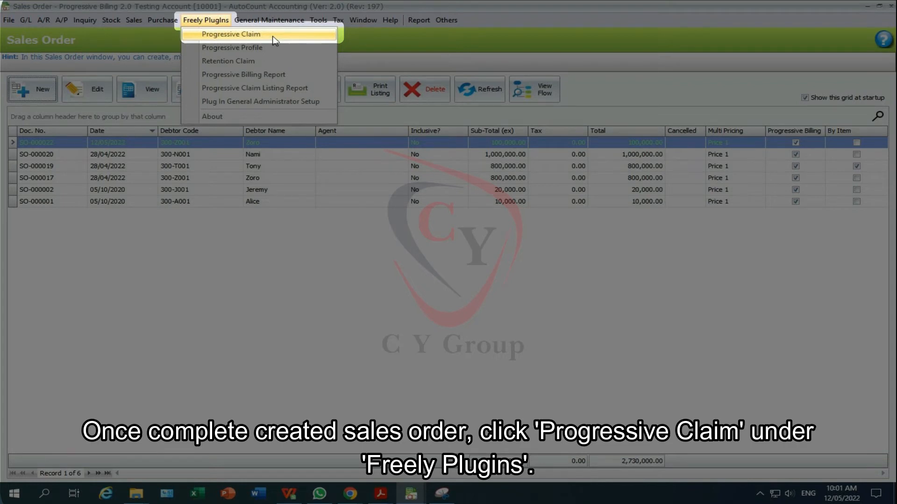
Create a new progressive claim for the order's debtor and generate its claim computation
left_click(275, 40)
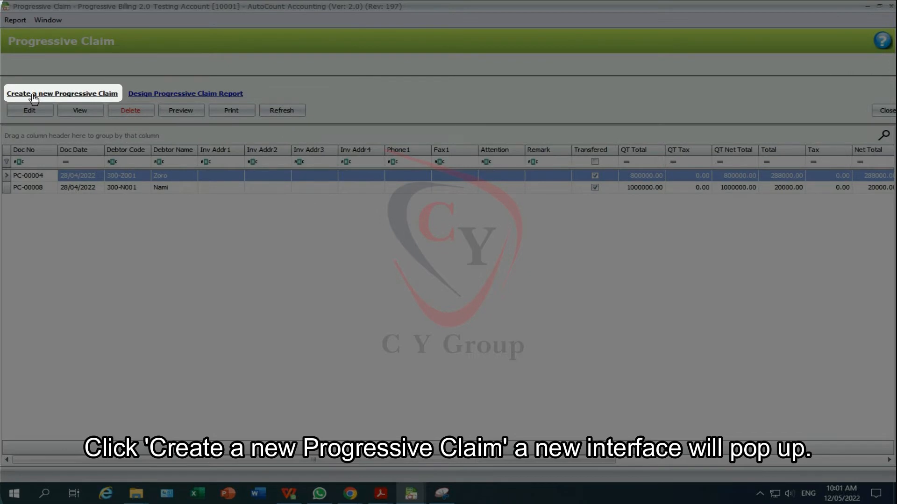
left_click(33, 94)
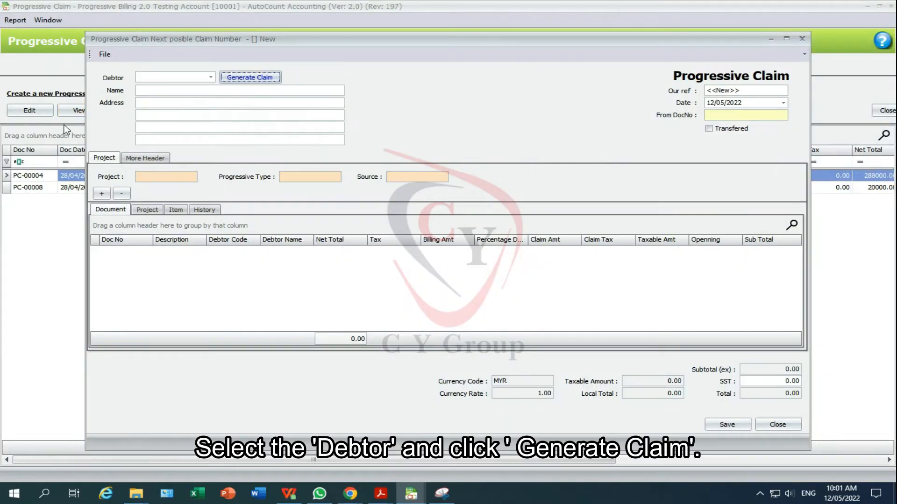
left_click(211, 77)
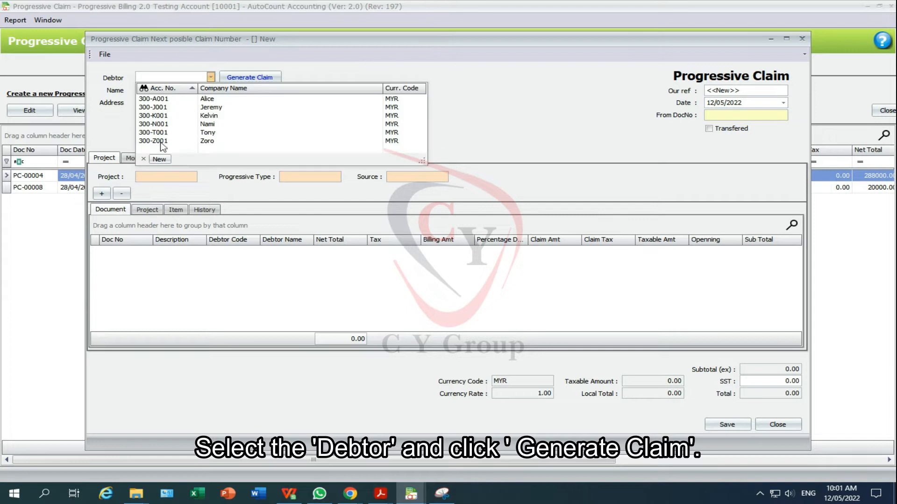
left_click(204, 142)
left_click(233, 79)
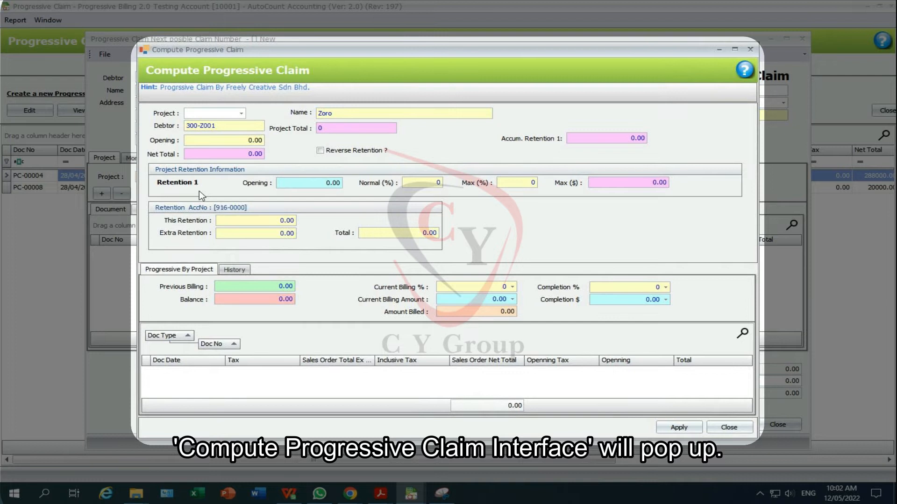
Load project NP01's sales order and apply a 20% current billing
left_click(241, 113)
left_click(230, 141)
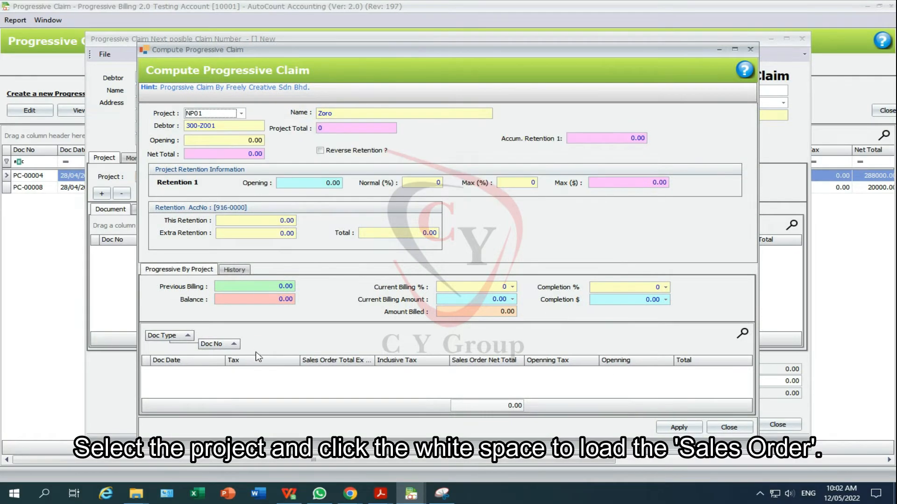
left_click(259, 383)
scroll(258, 383, "down", 1)
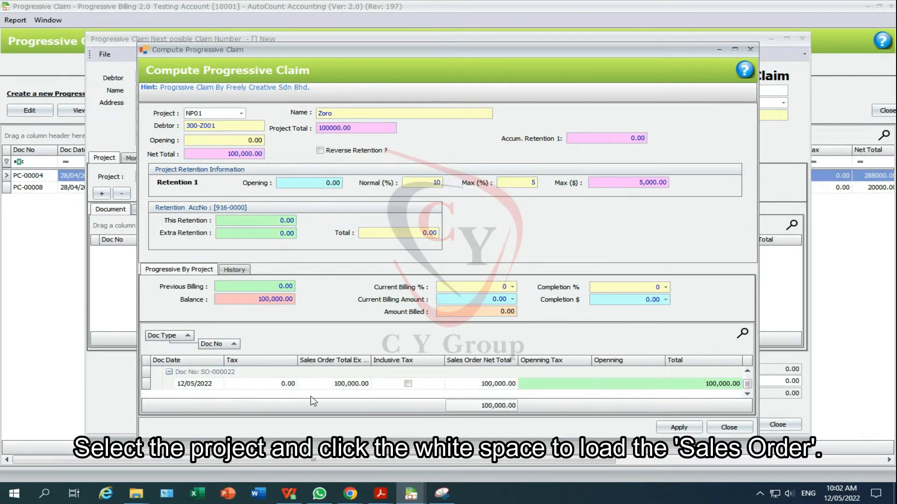
left_click(453, 287)
type("20")
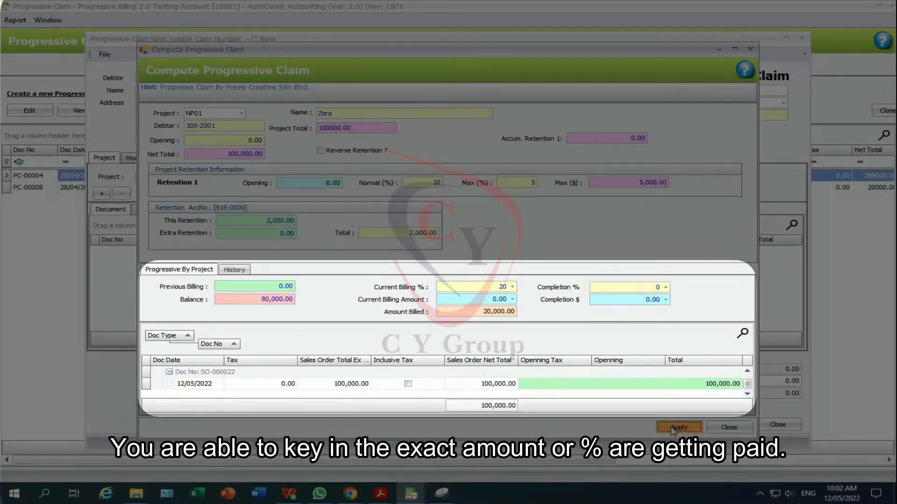
left_click(677, 427)
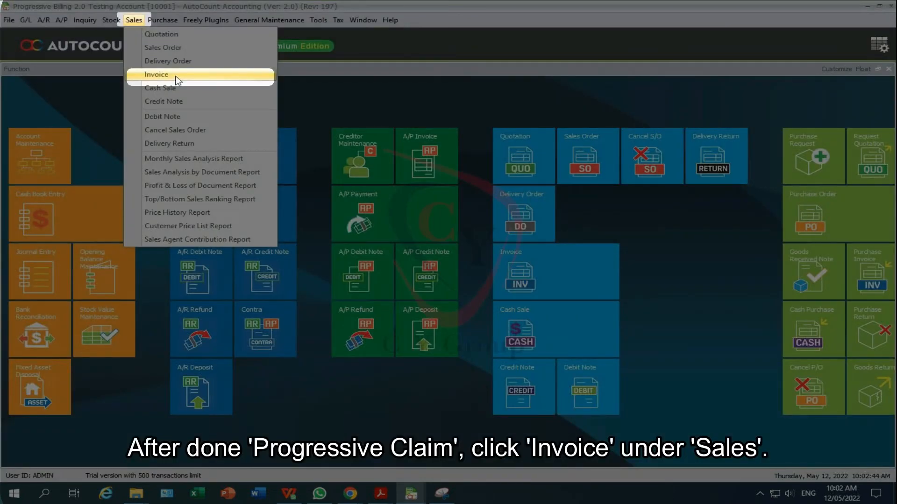
Create a new invoice transferred from the progressive claim, totalling 18,000.00
left_click(175, 75)
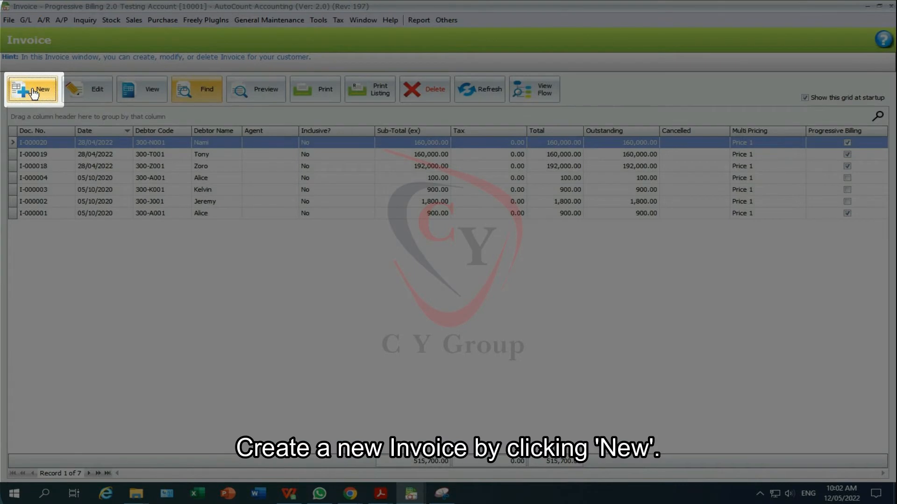
left_click(33, 92)
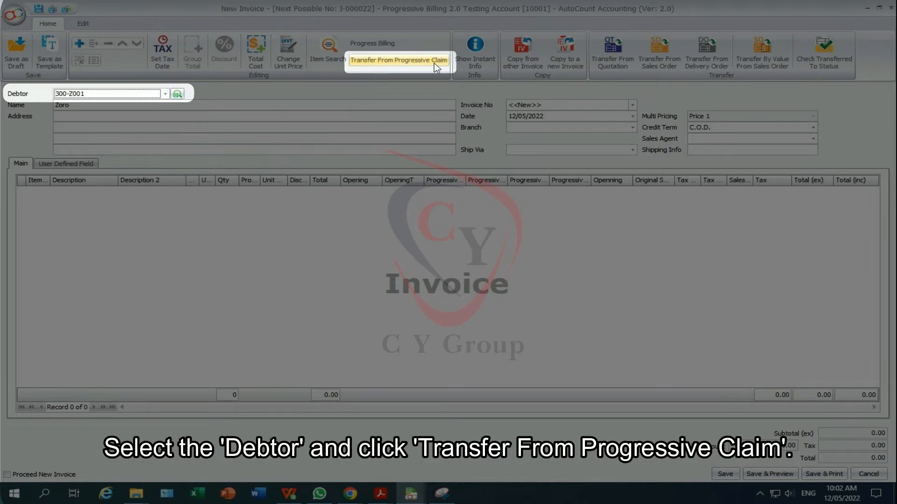
left_click(433, 63)
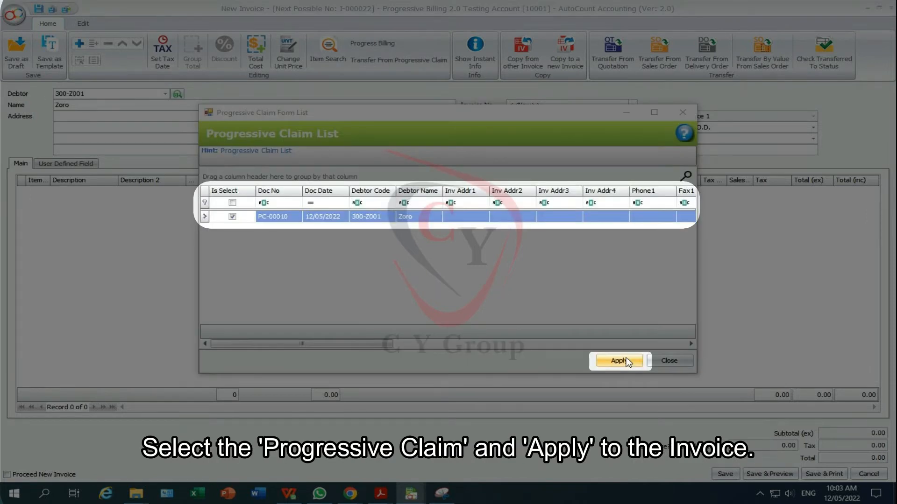
left_click(619, 361)
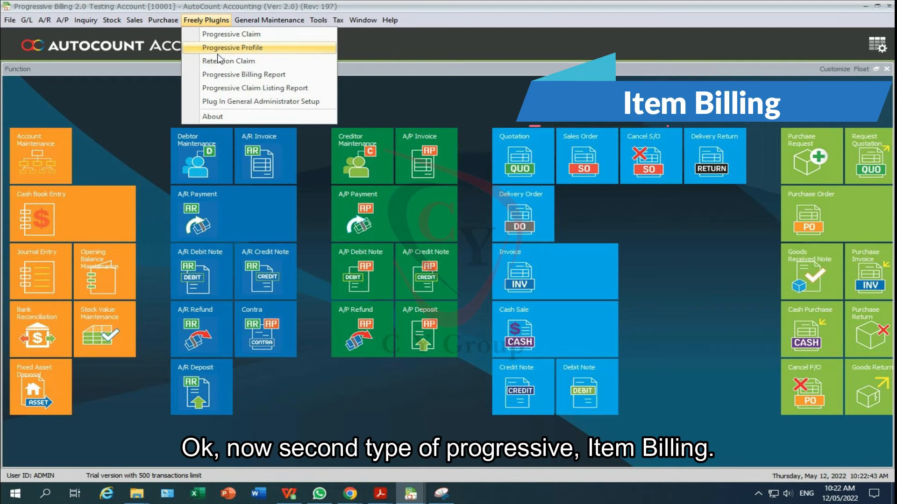
left_click(218, 48)
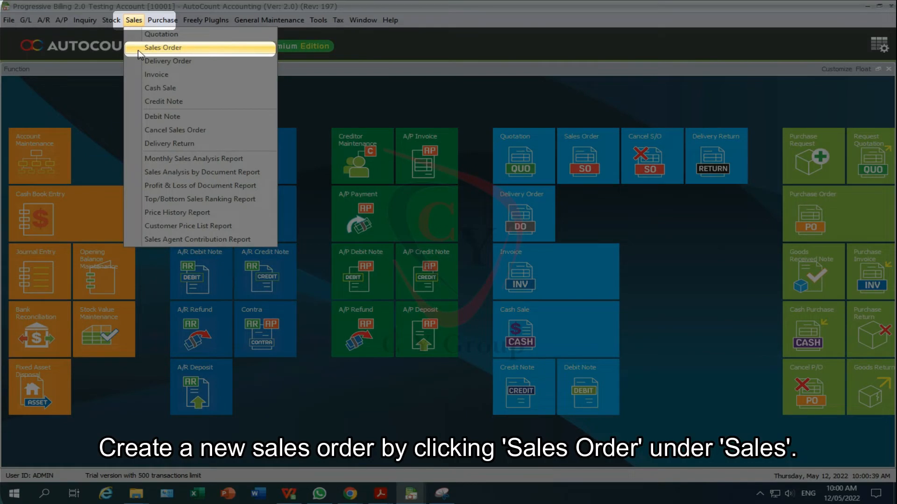
Open the sales order list to add the item-billing order for project NP03
left_click(139, 48)
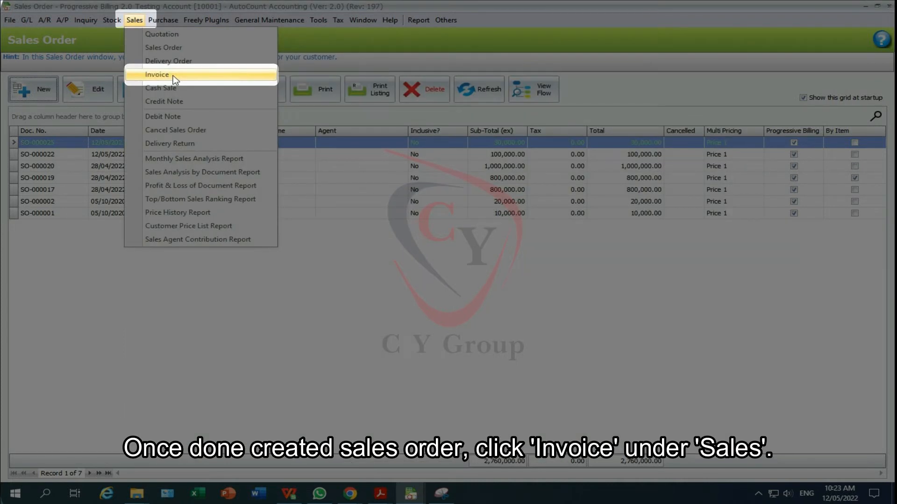
Start a new invoice and load project NP03's sales order lines into Progressive Billing
left_click(173, 75)
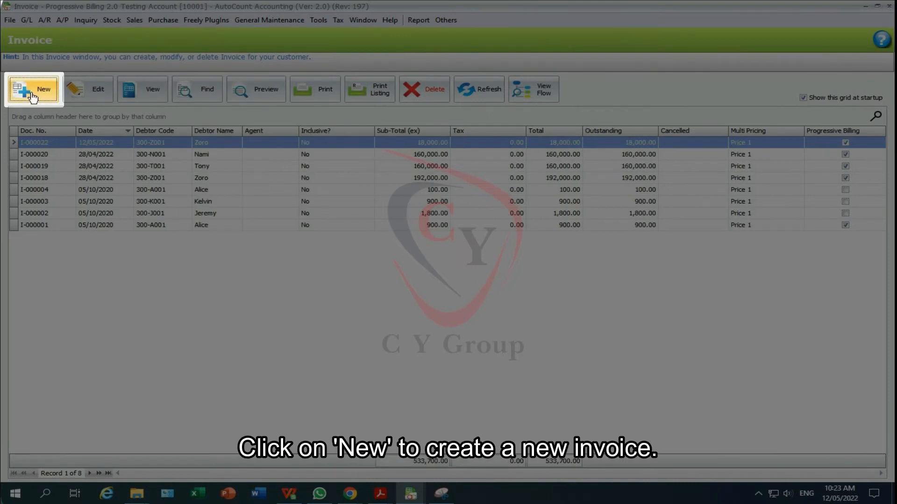
left_click(33, 95)
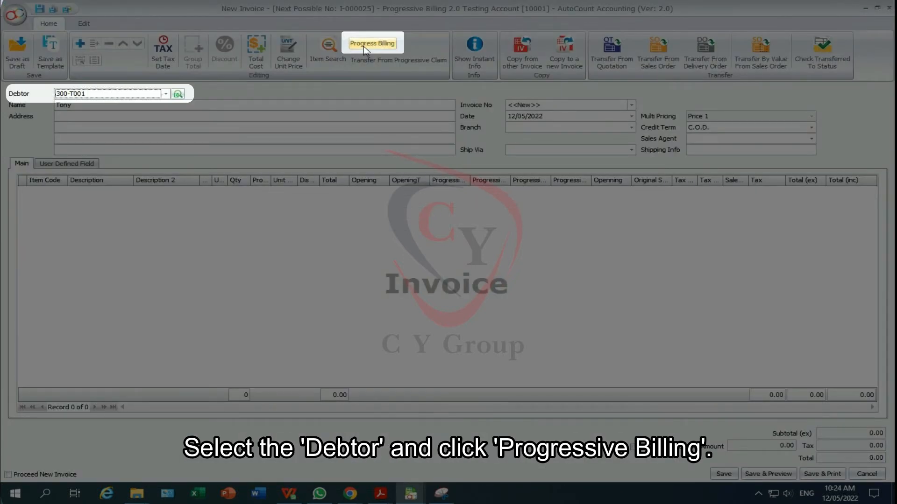
left_click(364, 47)
left_click(241, 113)
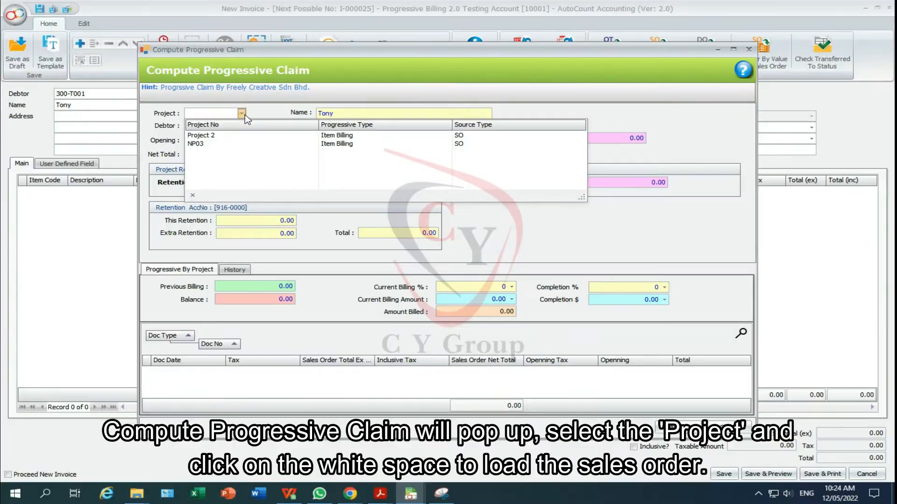
left_click(196, 136)
left_click(210, 387)
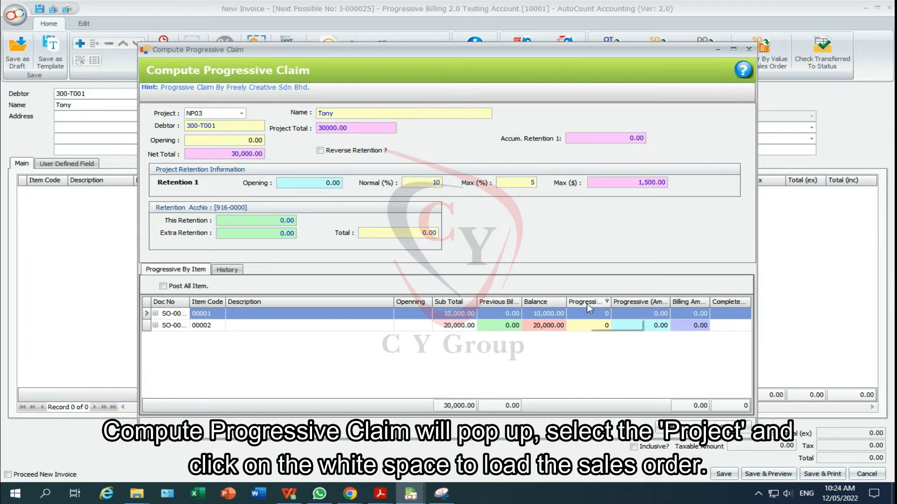
Bill 2,000 on item 00001 and 4,000 on item 00002, then apply to the invoice
left_click(640, 315)
type("2,000")
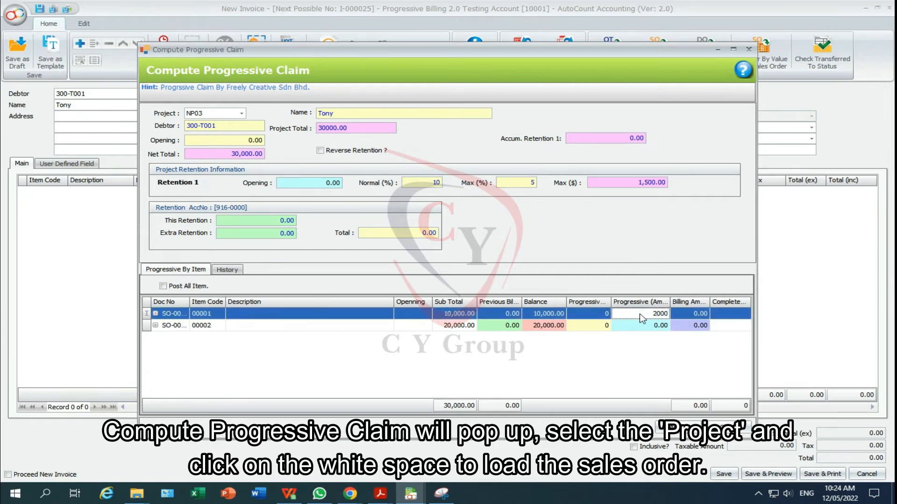
left_click(648, 326)
type("40000")
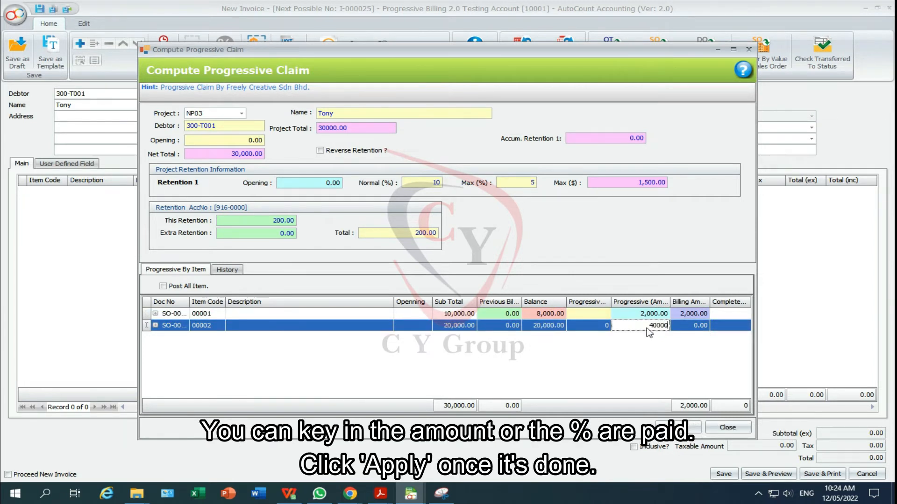
key("Return")
left_click(640, 326)
type("4000")
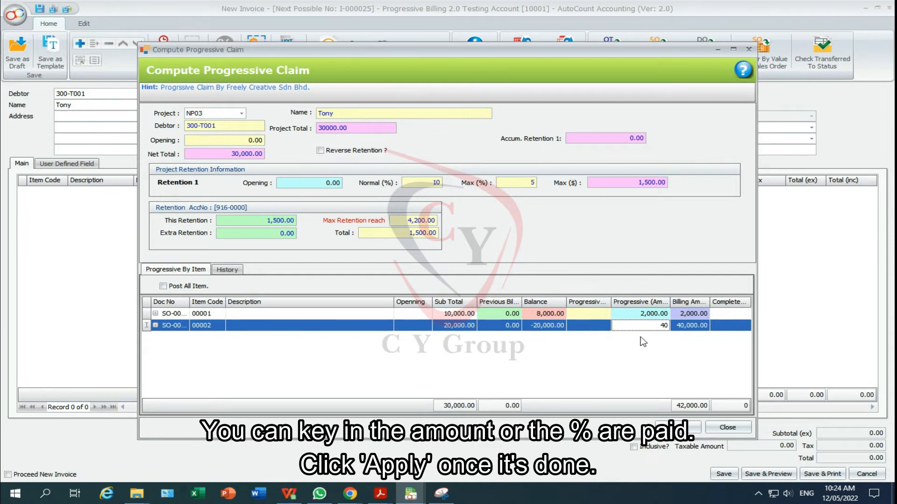
key("Return")
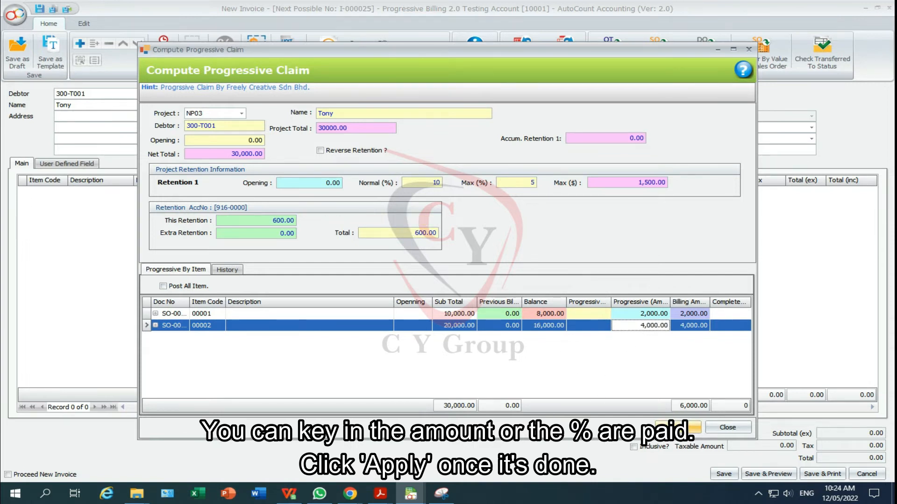
left_click(694, 428)
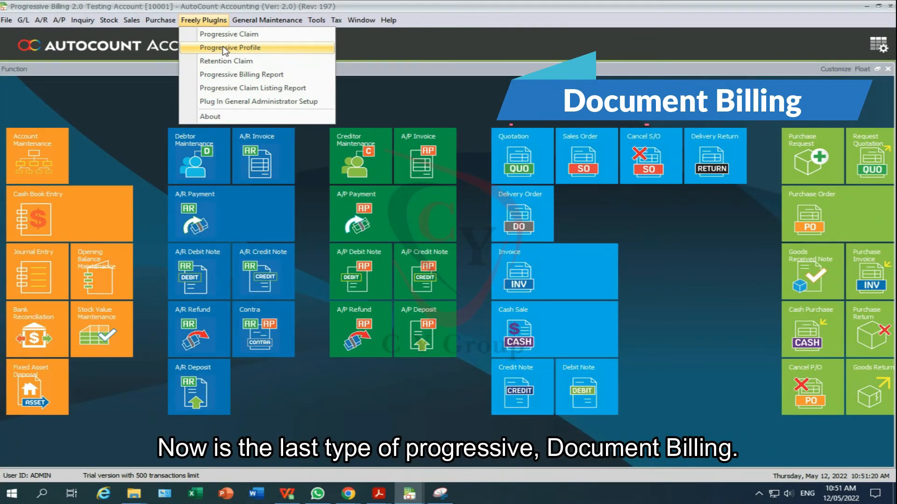
Review the progressive profile list, where NP02 is a Document Billing profile
left_click(224, 48)
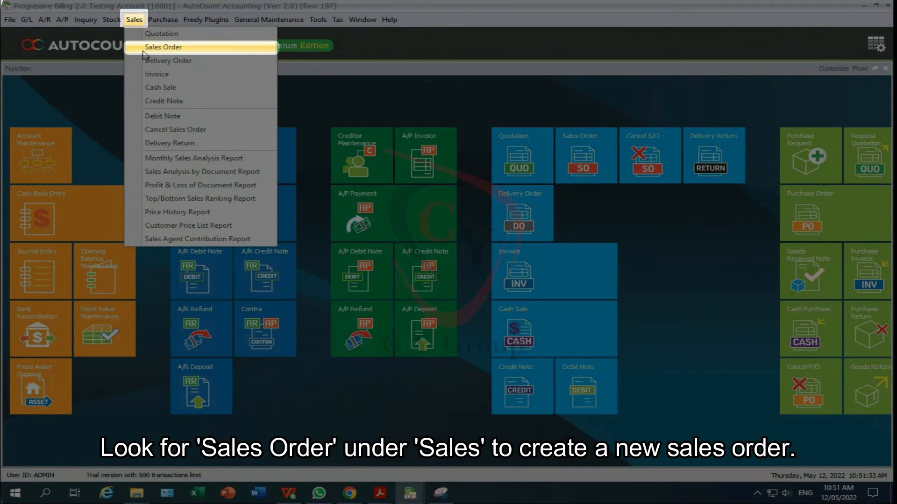
Start a new sales order and tick Progressive Billing on its User Defined Field tab
left_click(144, 50)
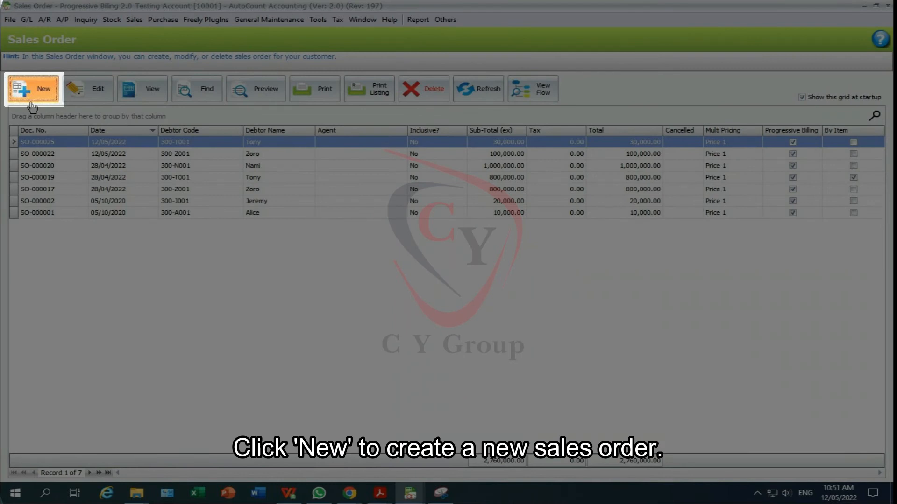
left_click(33, 89)
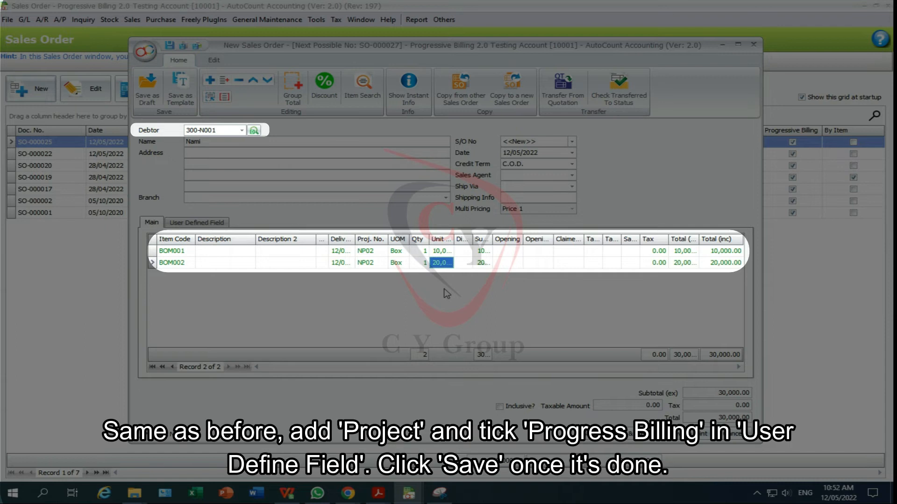
left_click(199, 222)
left_click(197, 239)
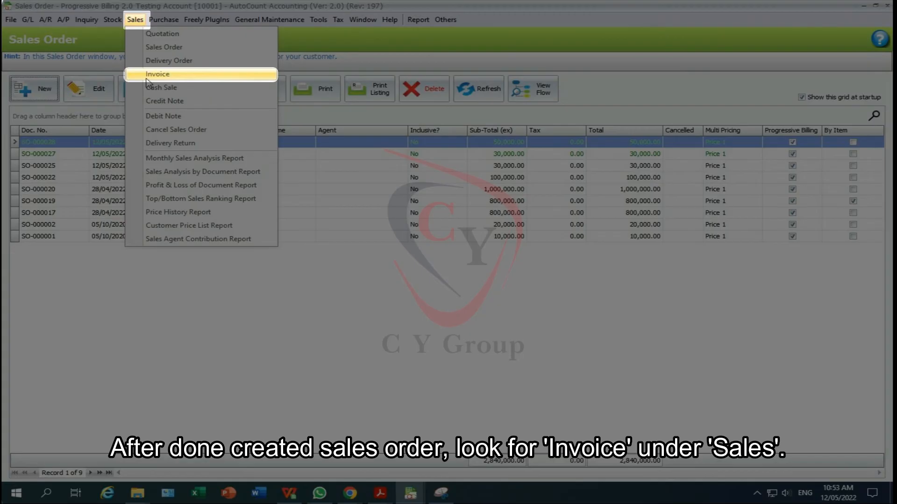
Start a new invoice and load project NP02's sales orders for progress billing
left_click(147, 77)
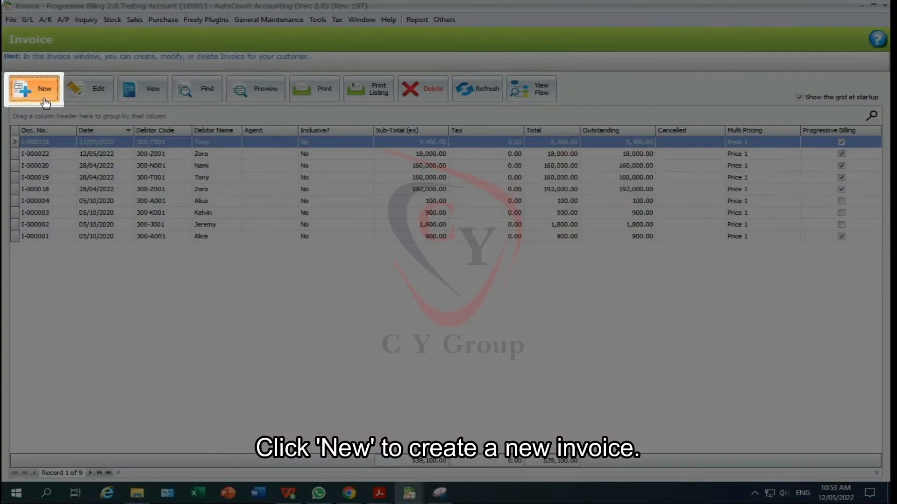
left_click(46, 103)
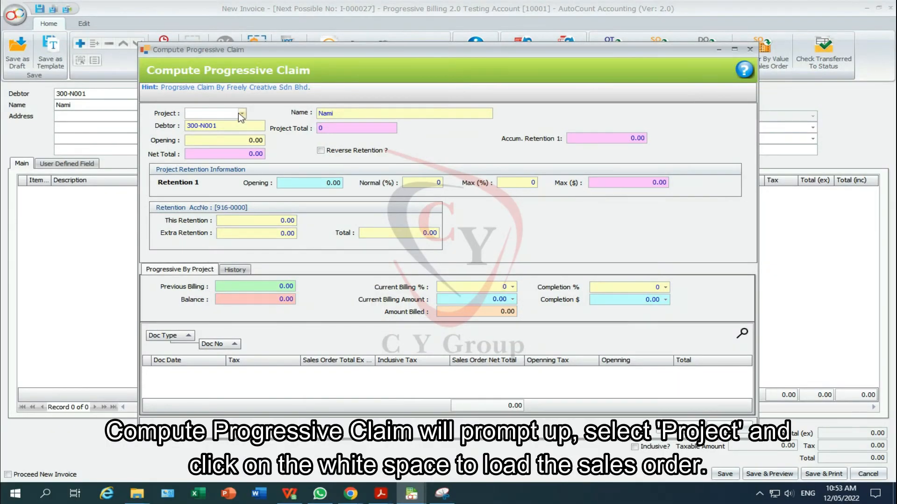
left_click(242, 114)
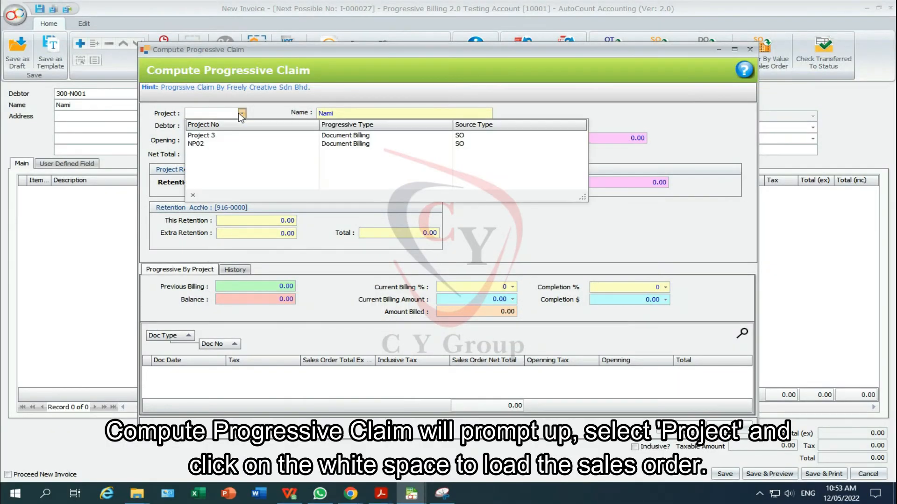
left_click(217, 143)
left_click(243, 385)
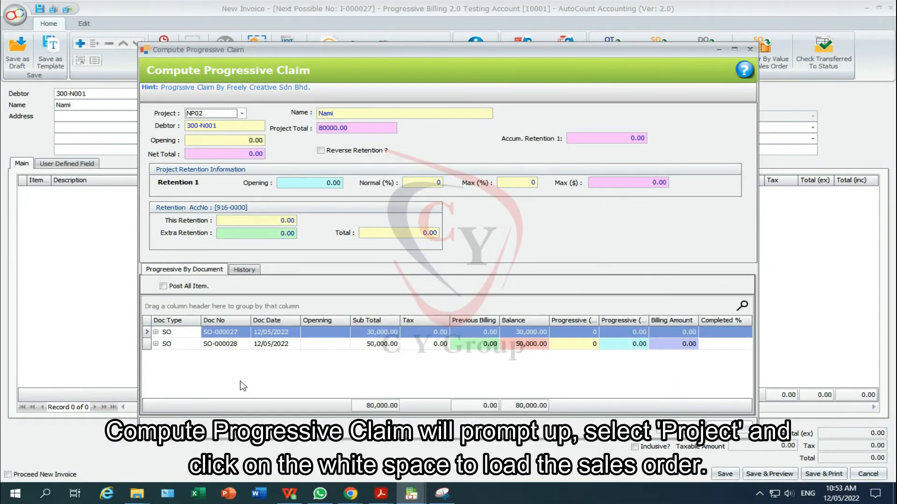
Claim 20% on both SO-000027 and SO-000028 and apply the claim to the invoice
left_click(582, 332)
type("20")
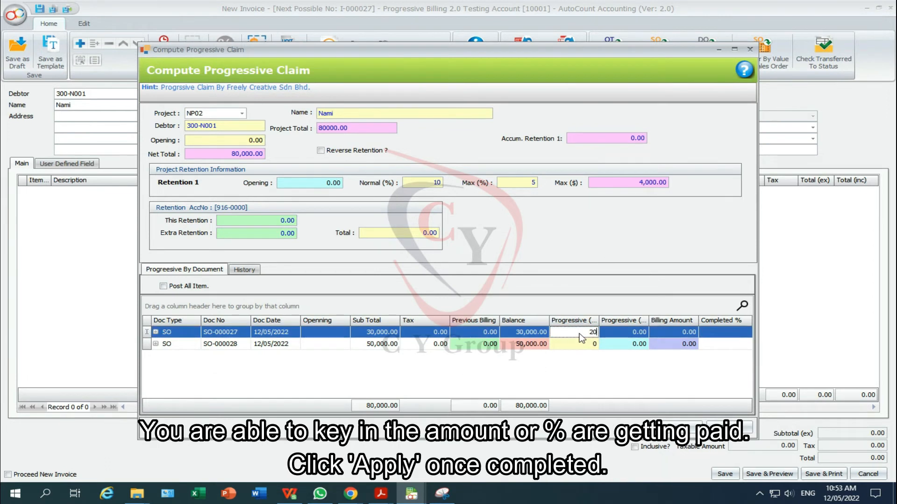
key("Down")
type("20")
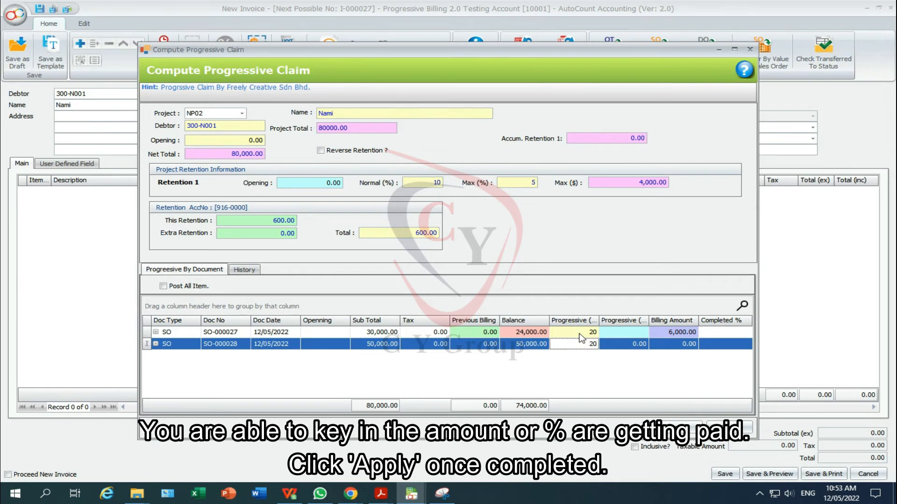
key("Return")
left_click(682, 427)
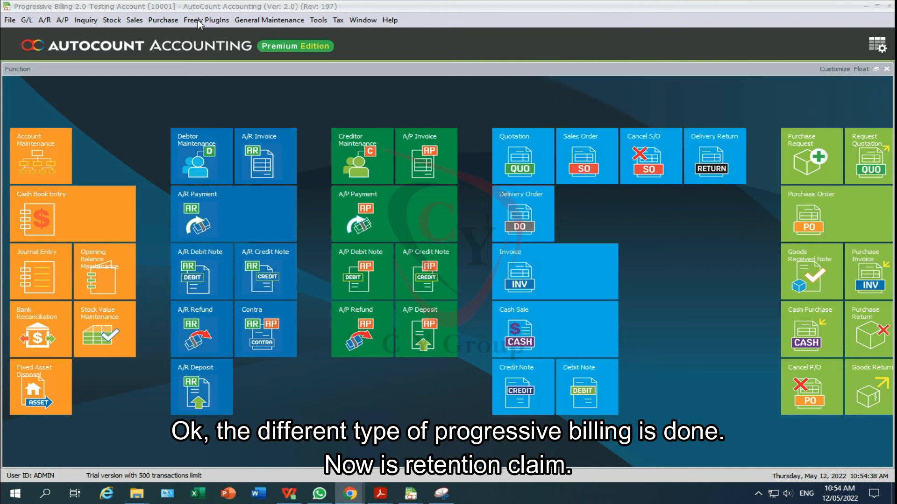
In Retention Claim, look up project NP02 and its debtor, tick the retention row, and generate the invoice
left_click(197, 20)
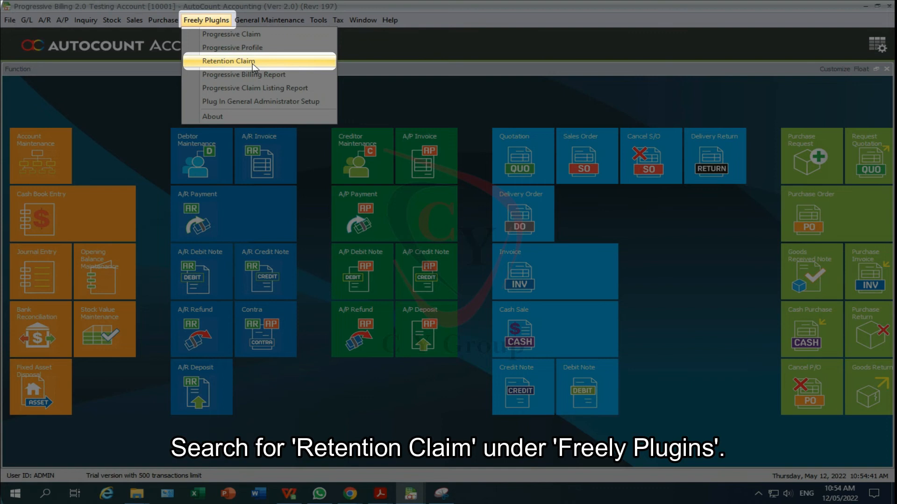
left_click(228, 61)
left_click(121, 87)
left_click(108, 136)
left_click(196, 102)
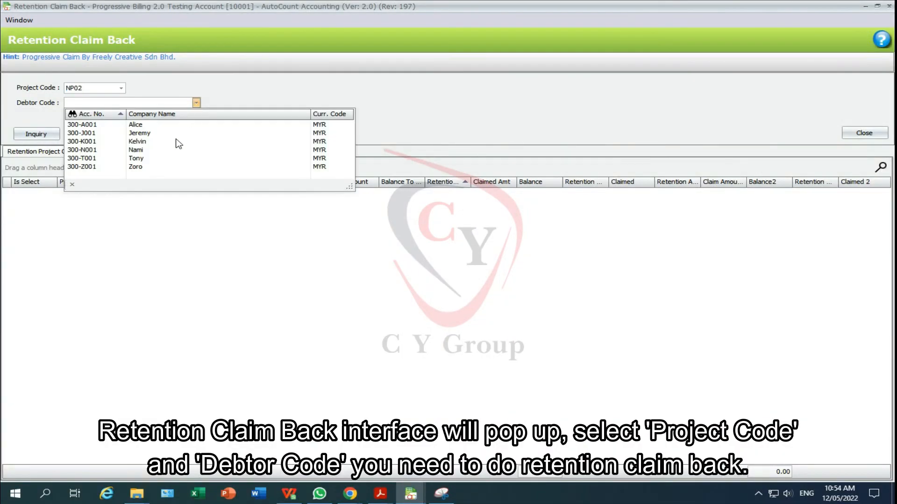
left_click(133, 149)
left_click(35, 134)
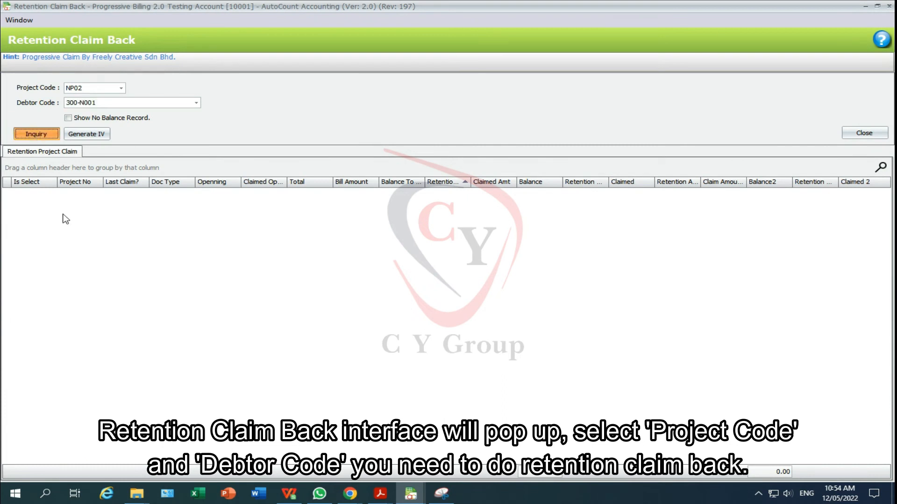
left_click(35, 193)
left_click(90, 138)
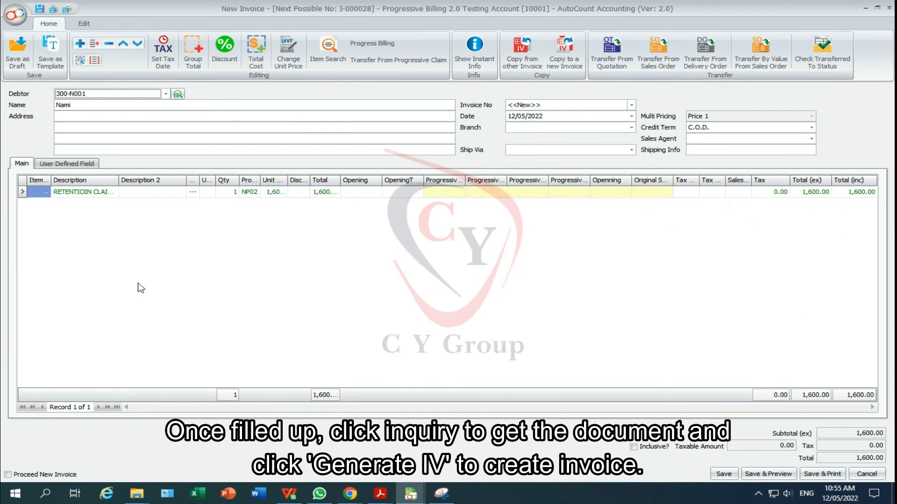
Save the 1,600.00 retention invoice and open I-000028 from the invoice list to verify it
left_click(724, 474)
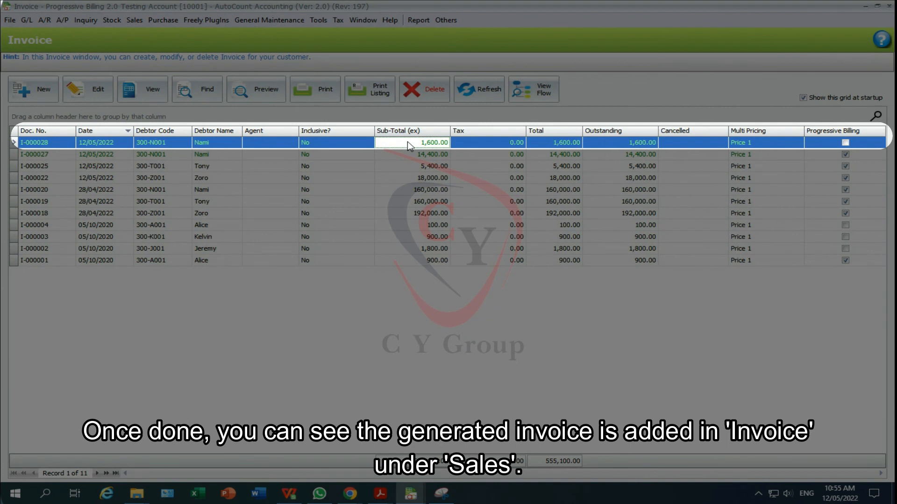
double_click(408, 141)
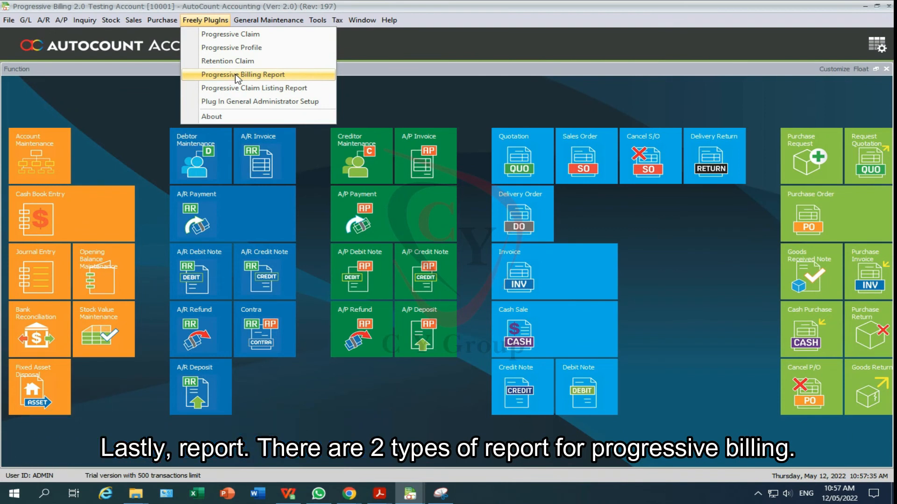
Open the Progressive Billing Report and run its inquiry to list the 12 projects' billing
left_click(237, 75)
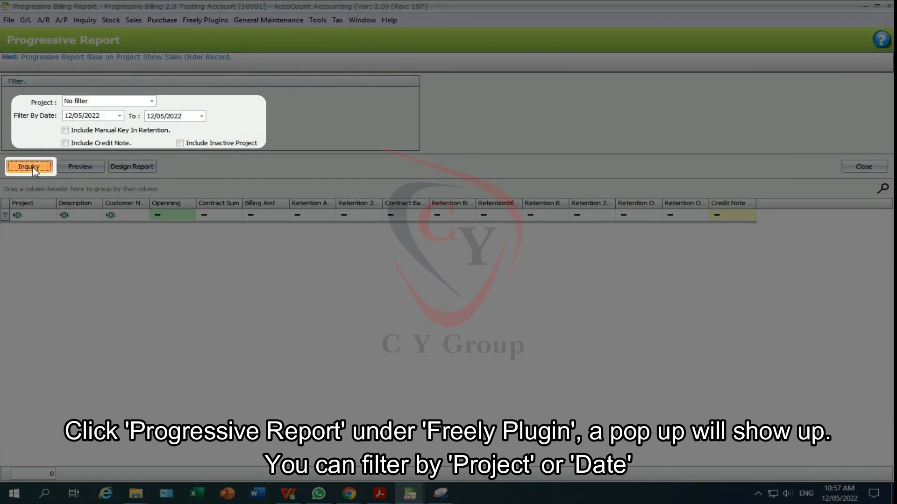
left_click(32, 168)
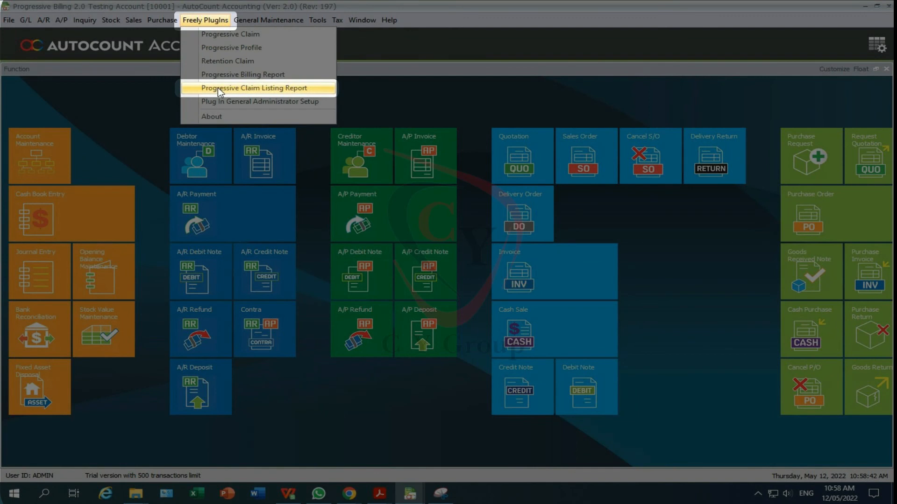
Run the Progressive Claim Listing Report for 01/05/2022–31/05/2022 to list May's claims
left_click(218, 88)
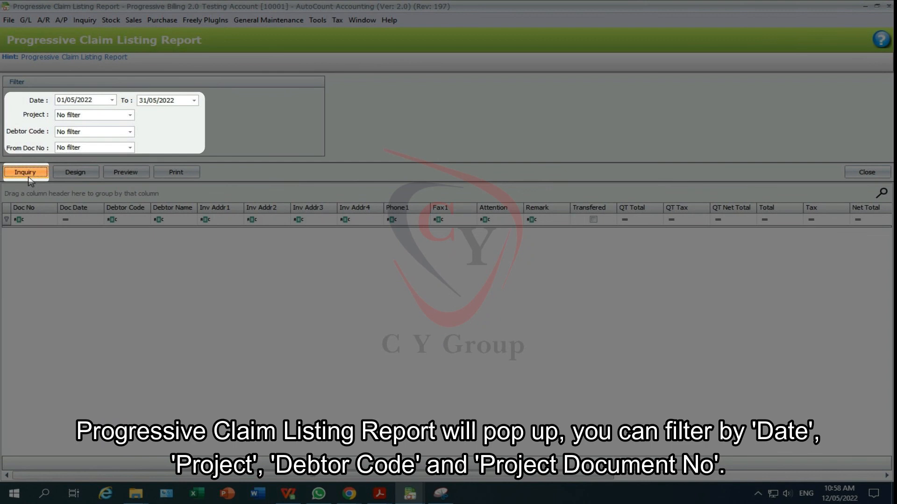
left_click(26, 173)
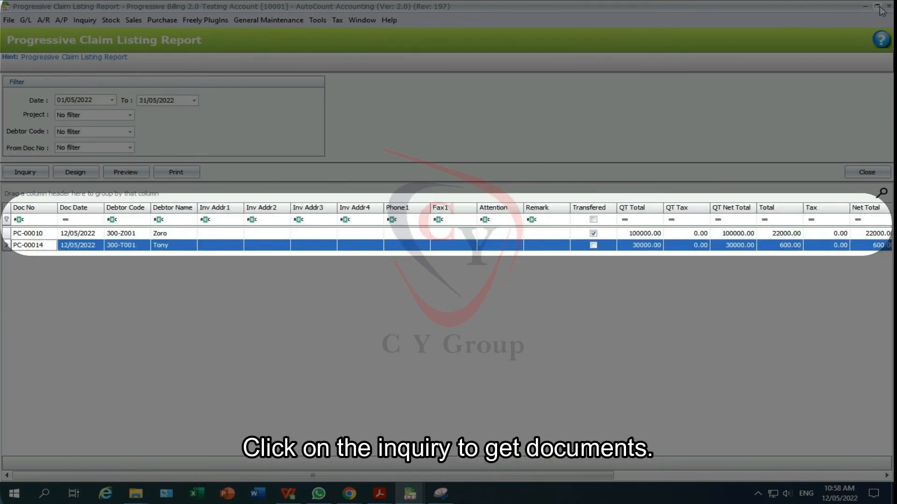